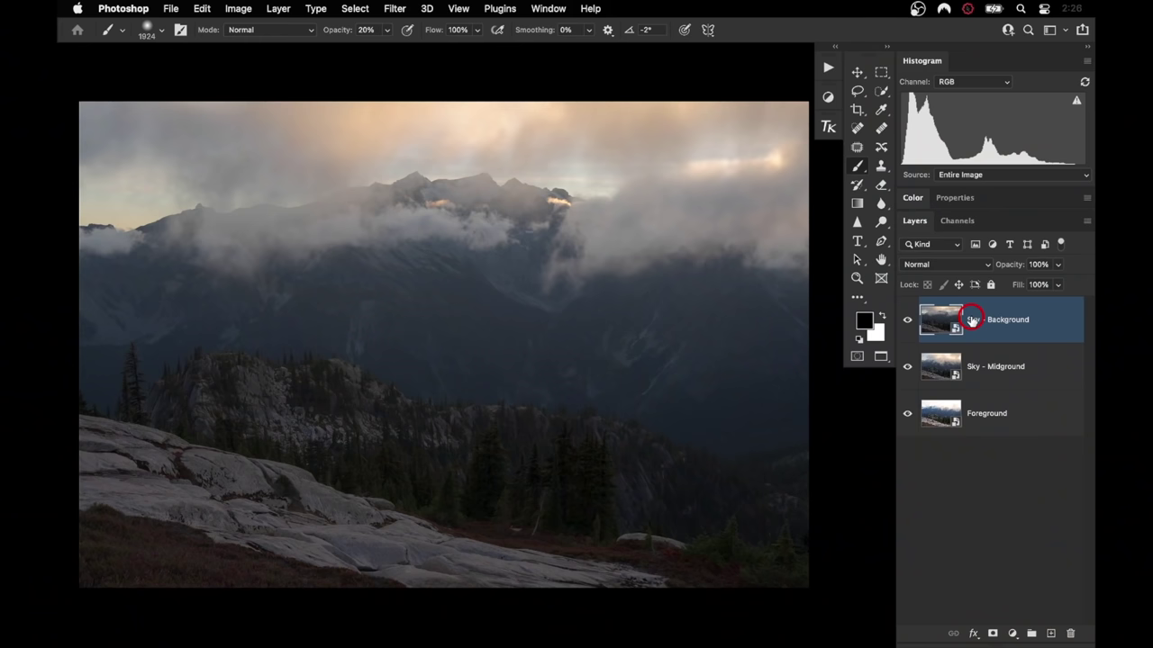
{"action": "left_click", "coordinate": [907, 319]}
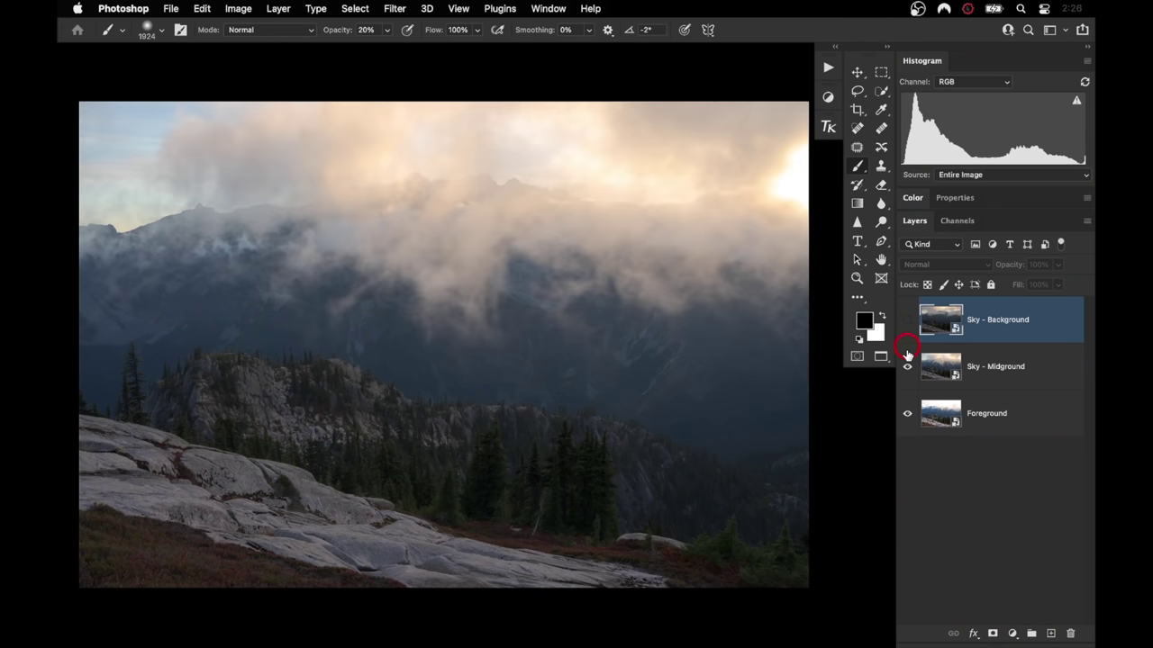
{"action": "left_click", "coordinate": [908, 367]}
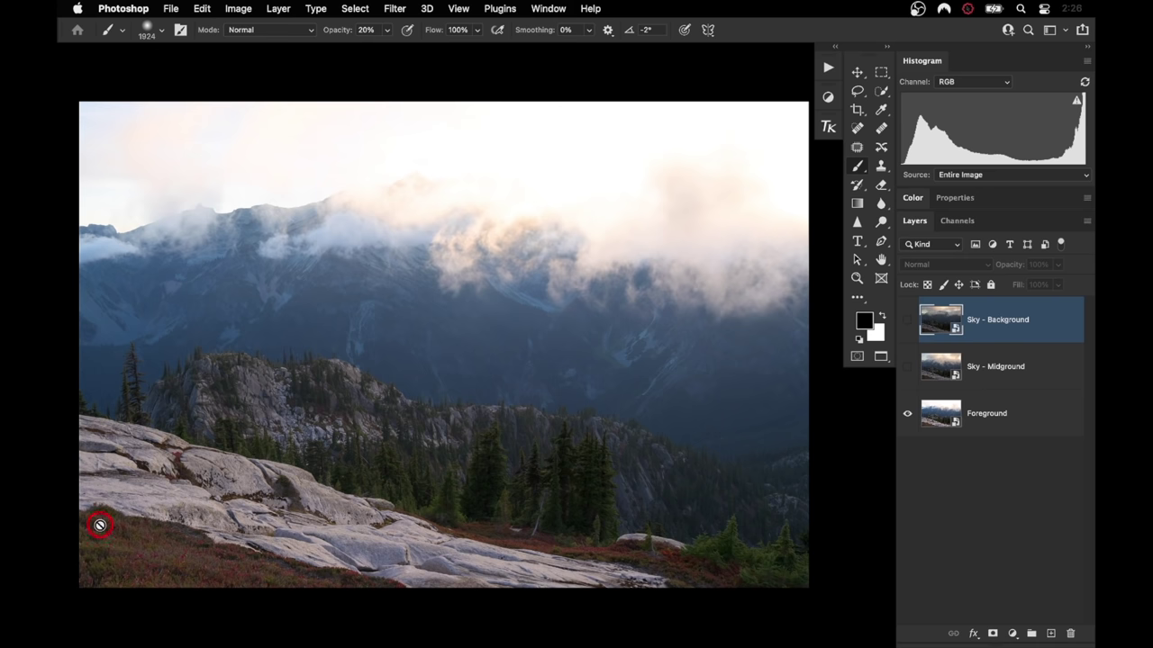
{"action": "left_click", "coordinate": [908, 367]}
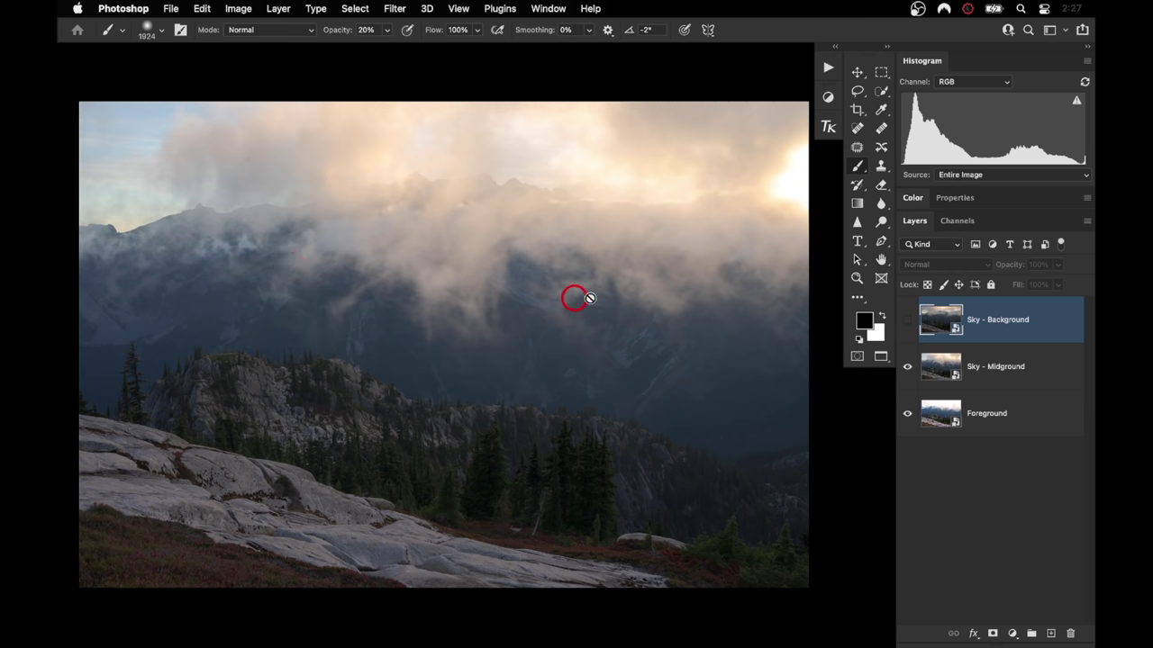
{"action": "left_click", "coordinate": [908, 320]}
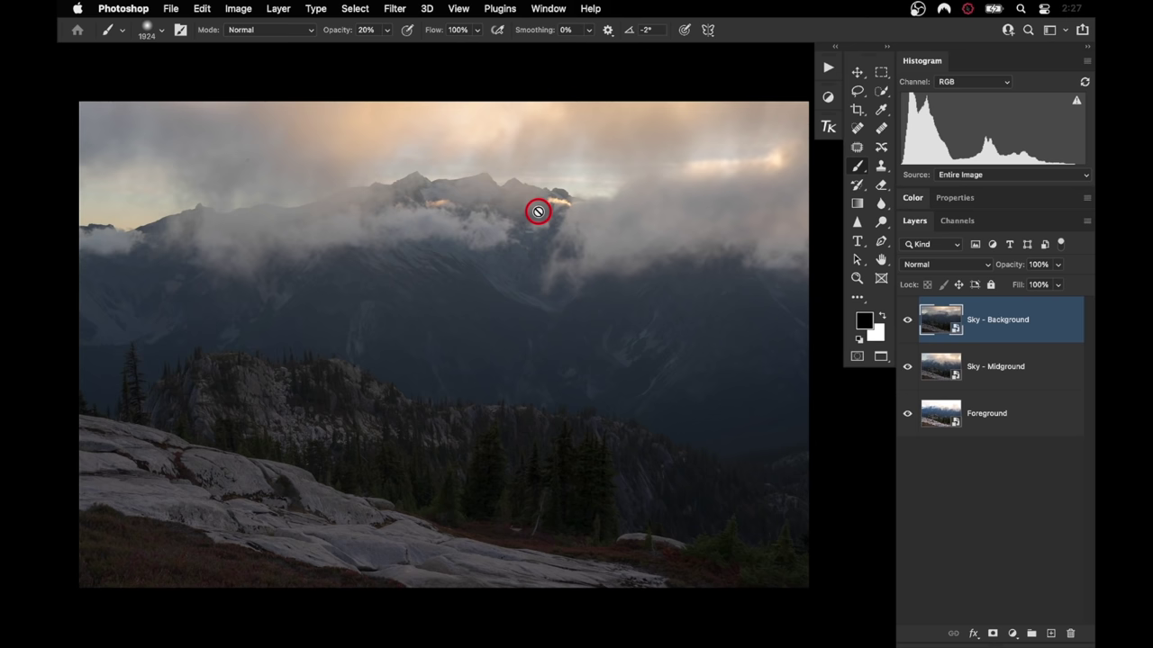
Add a mask to Sky - Background and paint out a mid-sky band with a 1415 px, 0%-hardness brush
{"action": "left_click", "coordinate": [994, 634]}
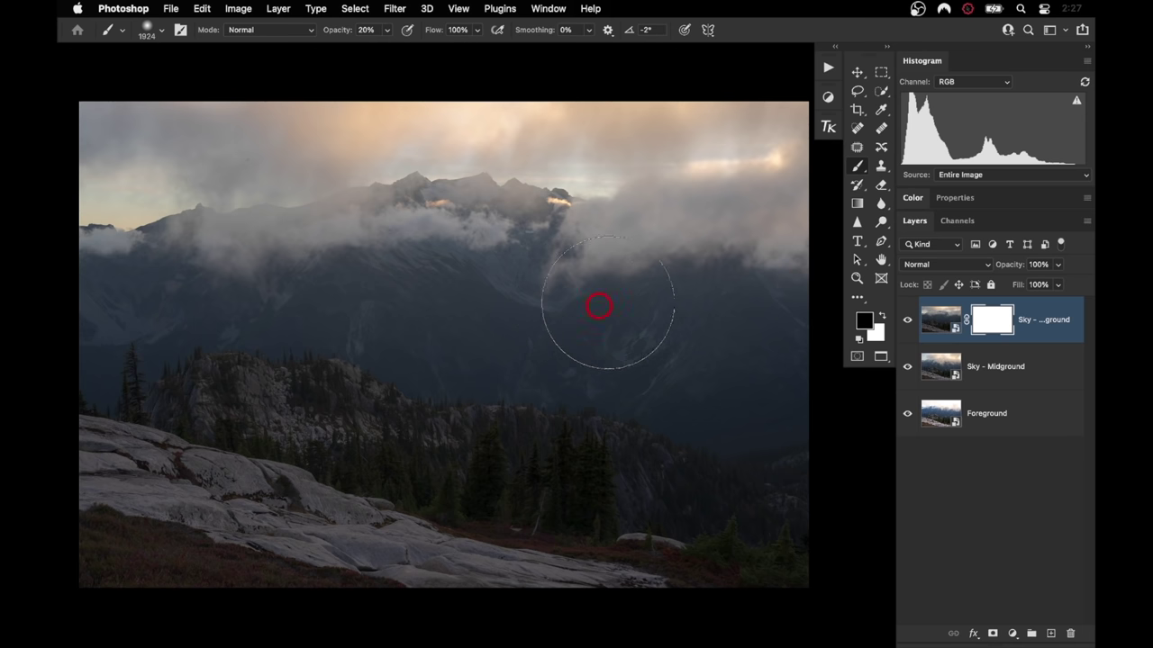
{"action": "left_click_drag", "start_coordinate": [613, 304], "coordinate": [579, 296]}
{"action": "left_click", "coordinate": [148, 36]}
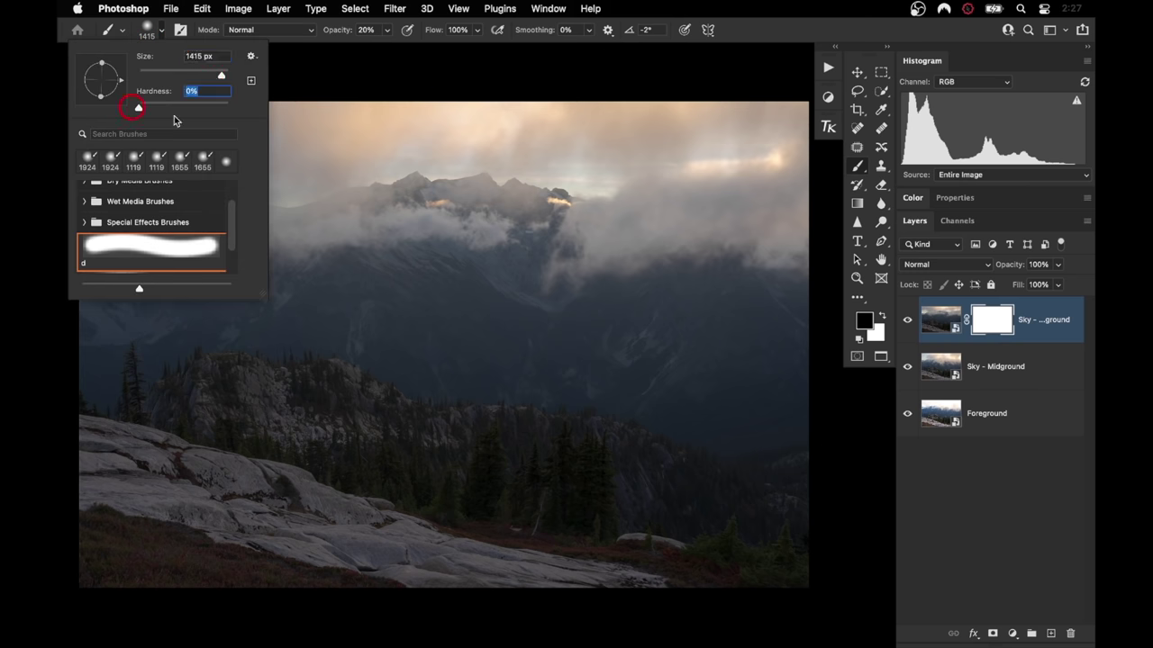
{"action": "left_click", "coordinate": [488, 299]}
{"action": "mouse_move", "coordinate": [639, 320]}
{"action": "left_mouse_down"}
{"action": "mouse_move", "coordinate": [503, 321]}
{"action": "mouse_move", "coordinate": [684, 332]}
{"action": "mouse_move", "coordinate": [343, 352]}
{"action": "mouse_move", "coordinate": [86, 345]}
{"action": "mouse_move", "coordinate": [403, 328]}
{"action": "mouse_move", "coordinate": [724, 336]}
{"action": "mouse_move", "coordinate": [784, 363]}
{"action": "mouse_move", "coordinate": [794, 401]}
{"action": "left_mouse_up"}
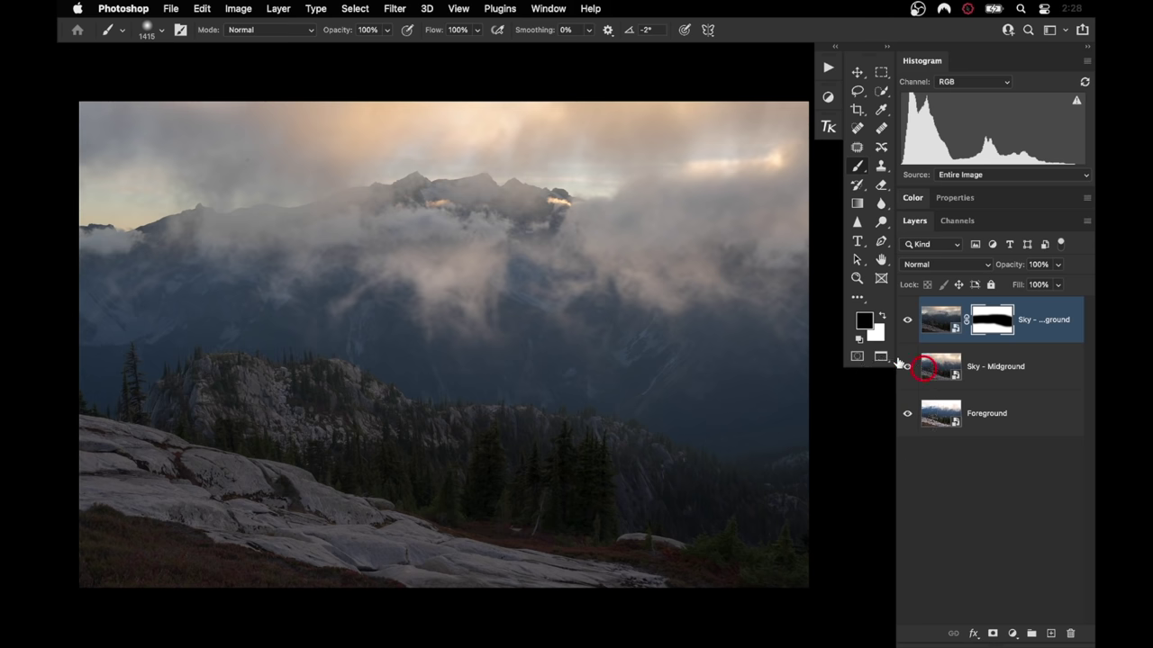
Hide more mid-sky, then restore some clouds with white at 50% opacity and shrink the brush to 930 px
{"action": "mouse_move", "coordinate": [417, 303]}
{"action": "left_mouse_down"}
{"action": "mouse_move", "coordinate": [168, 330]}
{"action": "mouse_move", "coordinate": [80, 355]}
{"action": "left_mouse_up"}
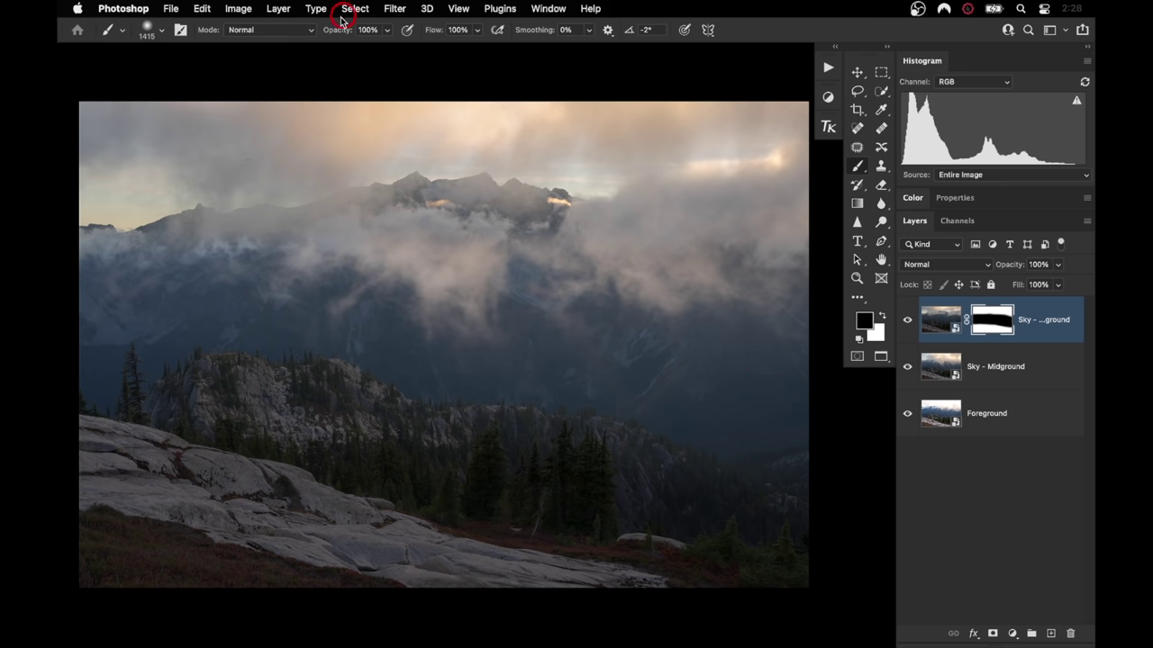
{"action": "left_click_drag", "start_coordinate": [335, 30], "coordinate": [300, 33]}
{"action": "key", "text": "x"}
{"action": "mouse_move", "coordinate": [369, 225]}
{"action": "left_mouse_down"}
{"action": "mouse_move", "coordinate": [178, 227]}
{"action": "mouse_move", "coordinate": [118, 211]}
{"action": "mouse_move", "coordinate": [481, 171]}
{"action": "mouse_move", "coordinate": [530, 204]}
{"action": "mouse_move", "coordinate": [720, 152]}
{"action": "mouse_move", "coordinate": [676, 126]}
{"action": "left_mouse_up"}
{"action": "key", "text": "x"}
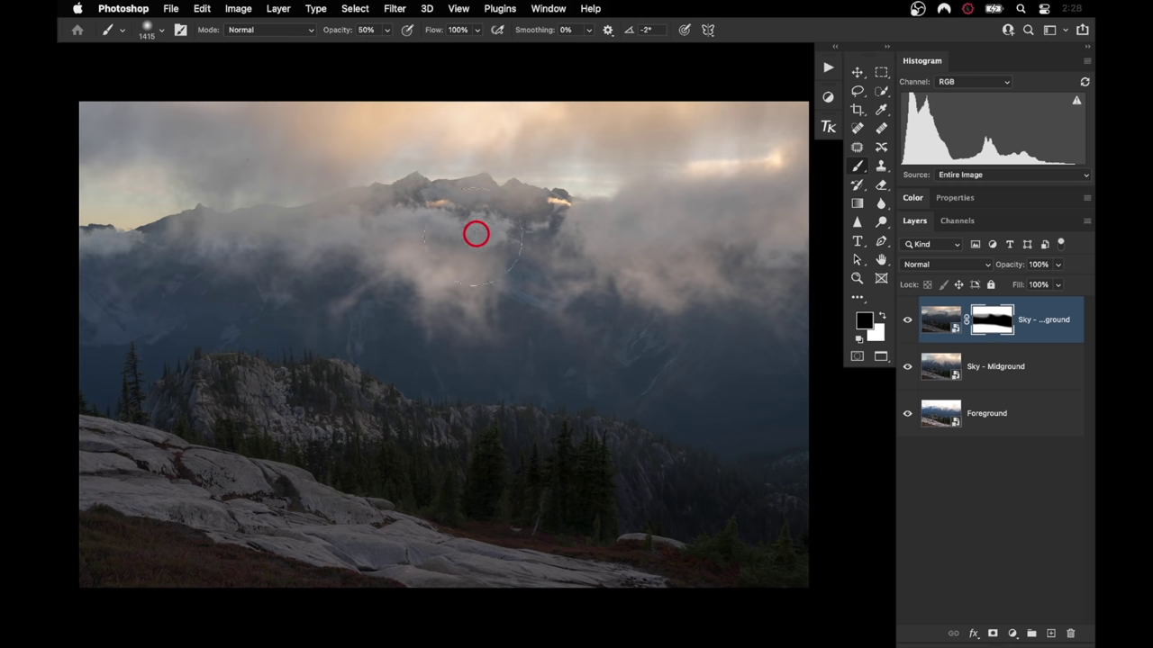
{"action": "mouse_move", "coordinate": [457, 263]}
{"action": "left_mouse_down"}
{"action": "mouse_move", "coordinate": [395, 261]}
{"action": "mouse_move", "coordinate": [483, 266]}
{"action": "mouse_move", "coordinate": [442, 251]}
{"action": "mouse_move", "coordinate": [497, 254]}
{"action": "mouse_move", "coordinate": [798, 308]}
{"action": "mouse_move", "coordinate": [464, 338]}
{"action": "mouse_move", "coordinate": [269, 312]}
{"action": "mouse_move", "coordinate": [92, 254]}
{"action": "mouse_move", "coordinate": [131, 273]}
{"action": "left_mouse_up"}
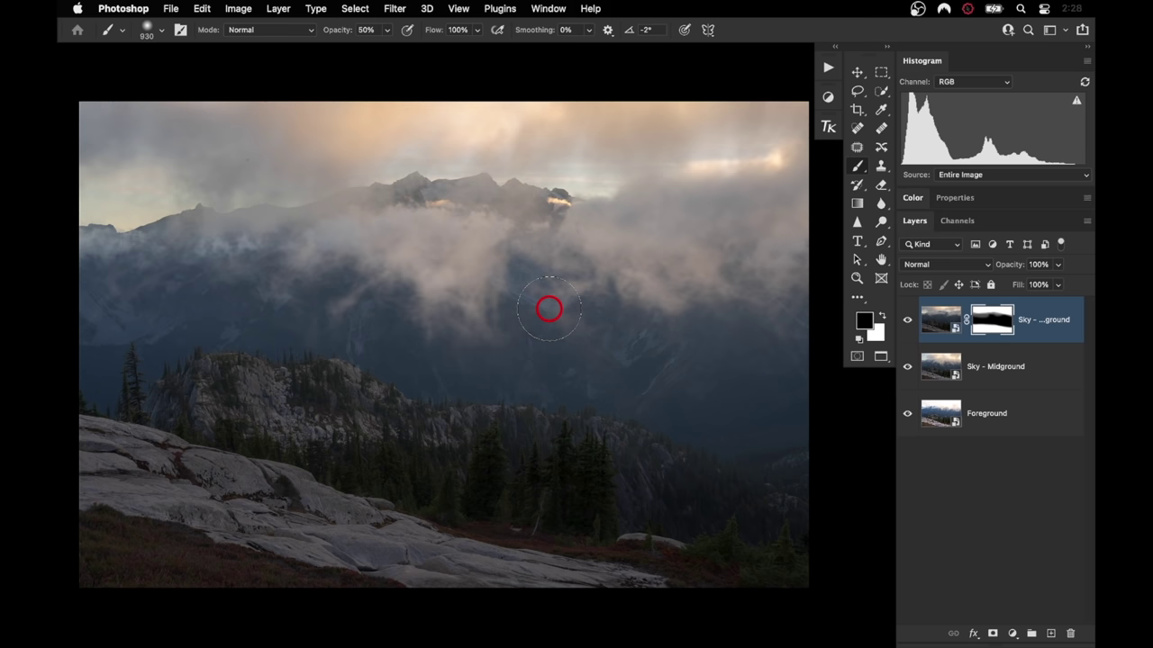
Group Sky - Background and Sky - Midground as 'Sky / Clouds' and give the group a blank mask
{"action": "left_click", "coordinate": [944, 309]}
{"action": "left_click", "coordinate": [1051, 383], "text": "shift"}
{"action": "left_click", "coordinate": [1034, 636]}
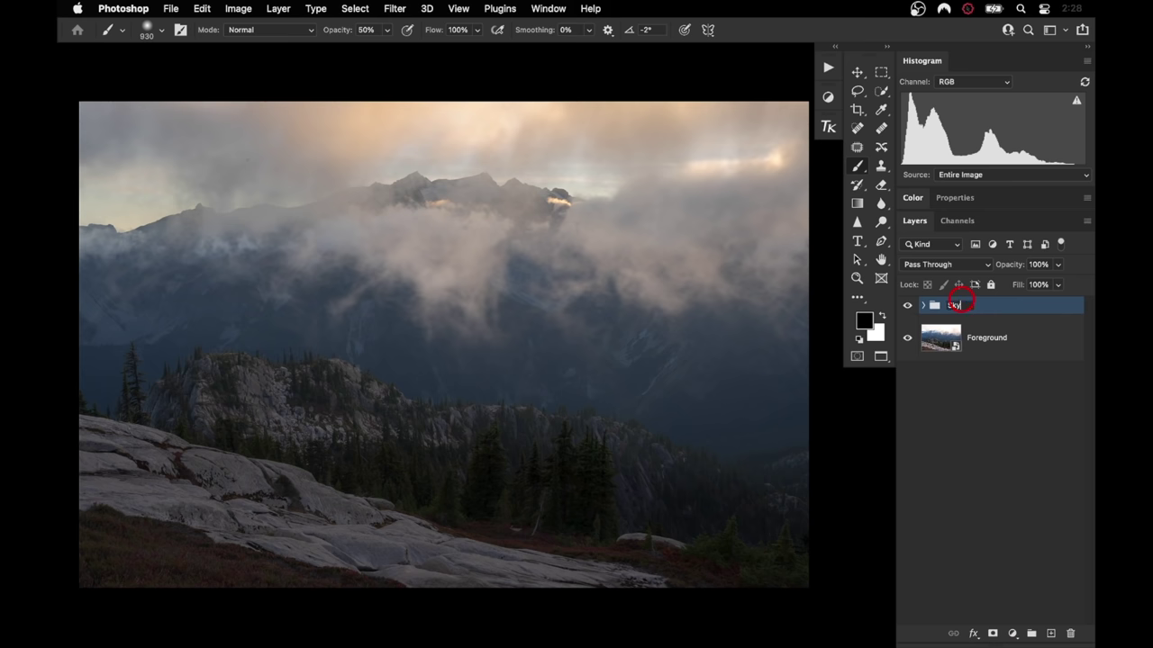
{"action": "left_click", "coordinate": [962, 305]}
{"action": "type", "text": "Sky / Clouds"}
{"action": "key", "text": "Return"}
{"action": "left_click", "coordinate": [993, 634]}
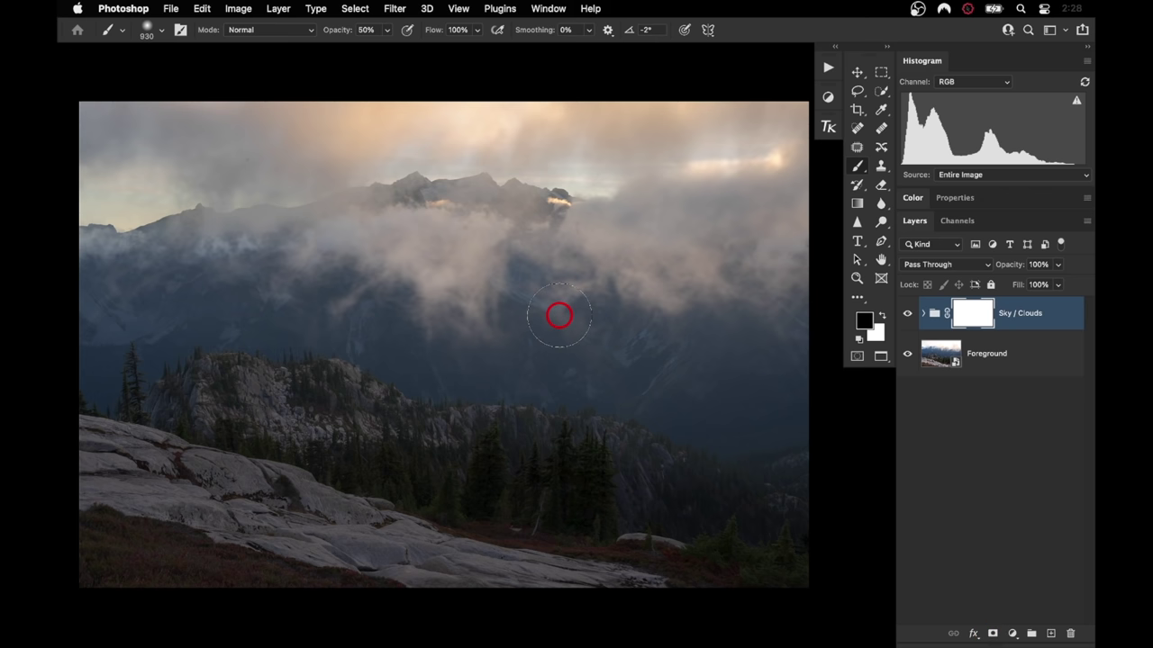
Paint the group mask black over the lower foreground, tree line and left rocks, finishing at 76% opacity
{"action": "left_click_drag", "start_coordinate": [255, 586], "coordinate": [441, 592]}
{"action": "mouse_move", "coordinate": [709, 581]}
{"action": "left_mouse_down"}
{"action": "mouse_move", "coordinate": [496, 577]}
{"action": "mouse_move", "coordinate": [278, 553]}
{"action": "mouse_move", "coordinate": [257, 514]}
{"action": "mouse_move", "coordinate": [87, 512]}
{"action": "mouse_move", "coordinate": [189, 527]}
{"action": "left_mouse_up"}
{"action": "left_click_drag", "start_coordinate": [377, 531], "coordinate": [315, 530]}
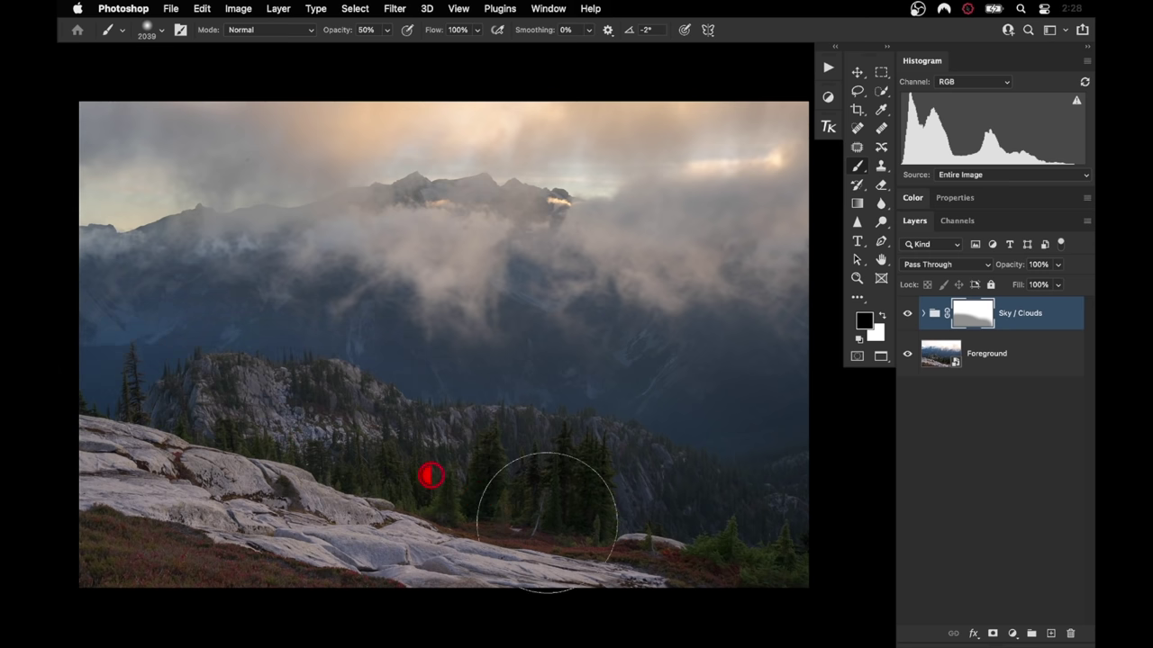
{"action": "left_click_drag", "start_coordinate": [664, 528], "coordinate": [717, 494]}
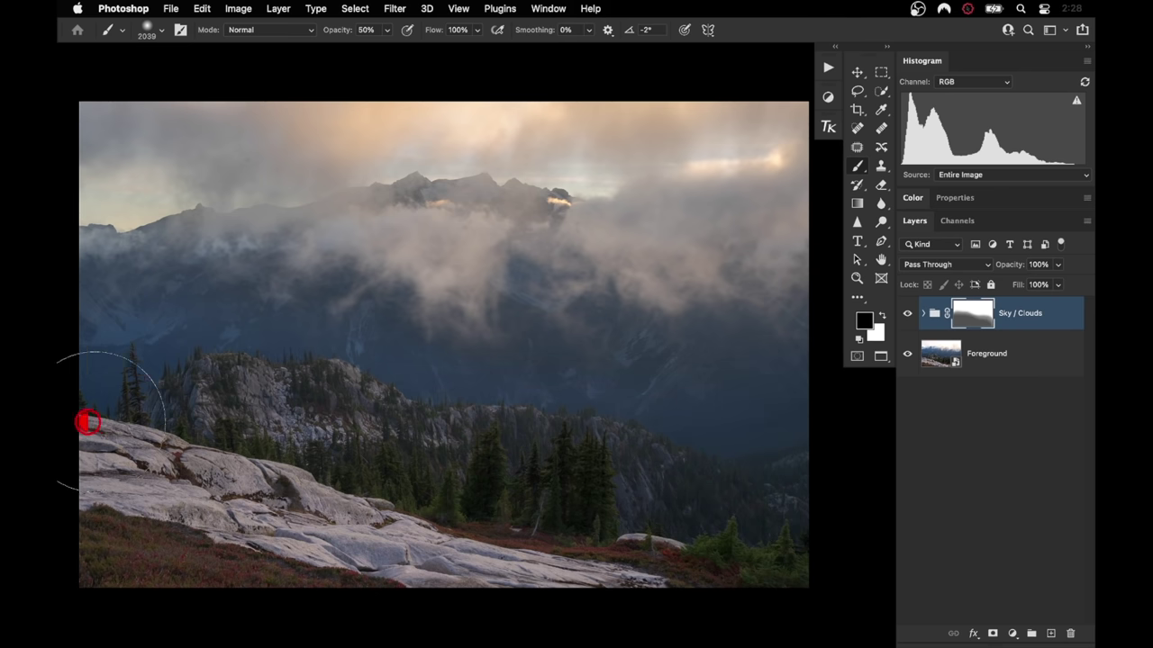
{"action": "left_click_drag", "start_coordinate": [87, 421], "coordinate": [102, 421]}
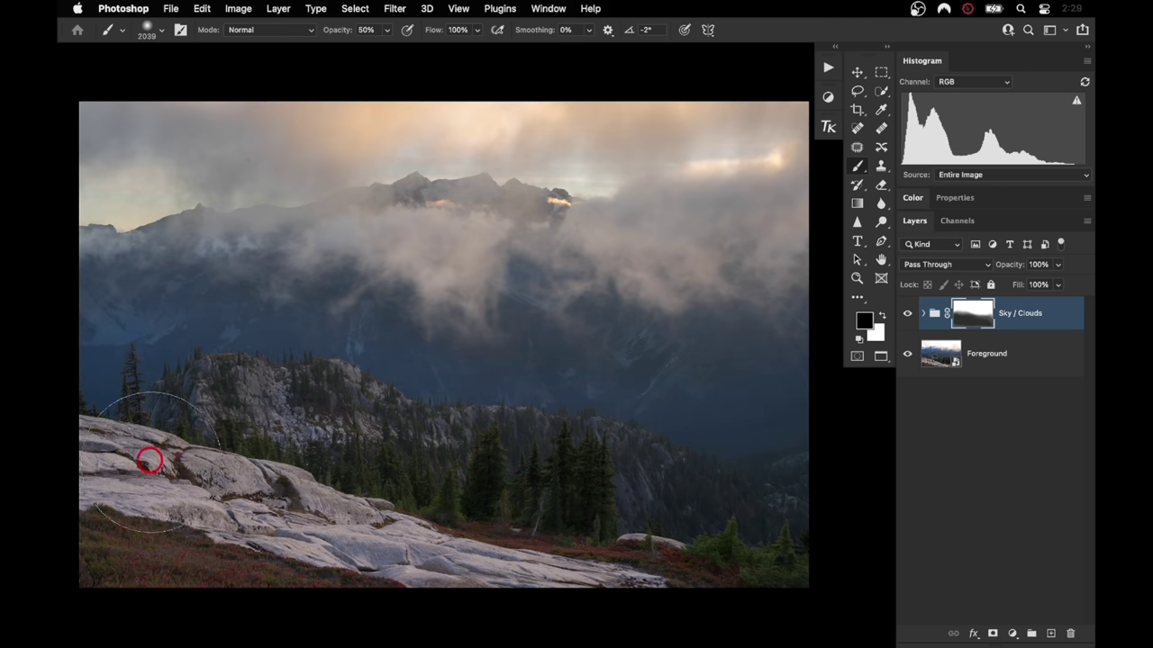
{"action": "left_click_drag", "start_coordinate": [335, 27], "coordinate": [355, 29]}
{"action": "mouse_move", "coordinate": [412, 479]}
{"action": "left_mouse_down"}
{"action": "mouse_move", "coordinate": [793, 503]}
{"action": "mouse_move", "coordinate": [748, 537]}
{"action": "mouse_move", "coordinate": [78, 463]}
{"action": "left_mouse_up"}
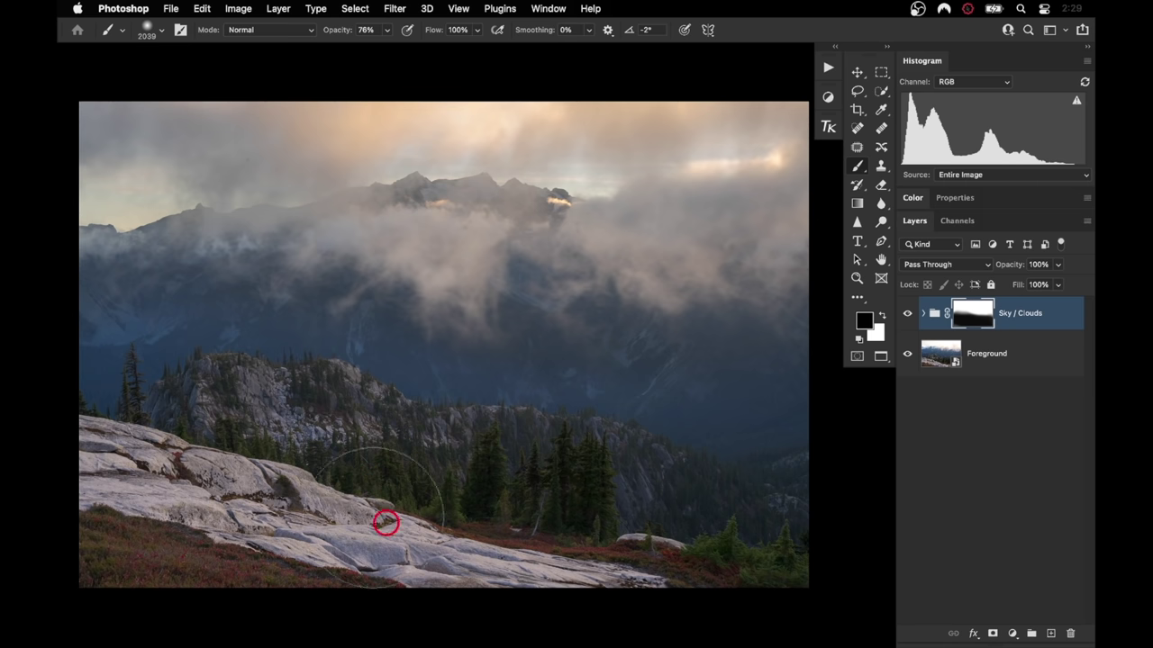
Open the Foreground smart object in Camera Raw, drop Whites from +61 to -11, and apply
{"action": "left_click", "coordinate": [937, 368]}
{"action": "double_click", "coordinate": [937, 368]}
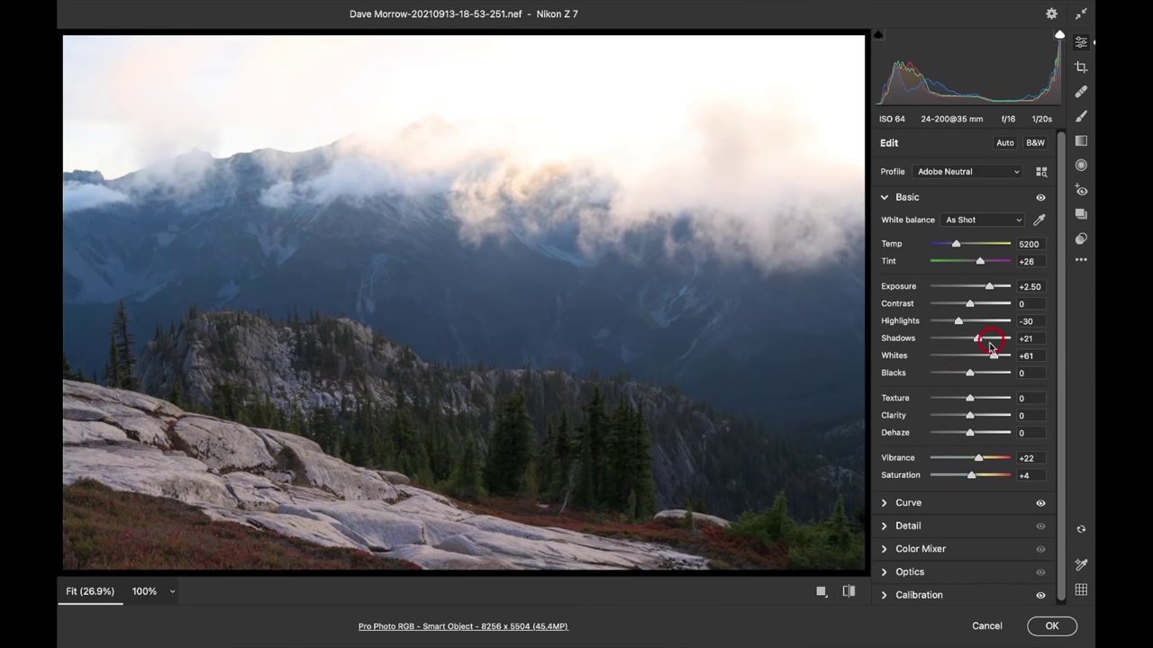
{"action": "left_click_drag", "start_coordinate": [992, 358], "coordinate": [969, 361]}
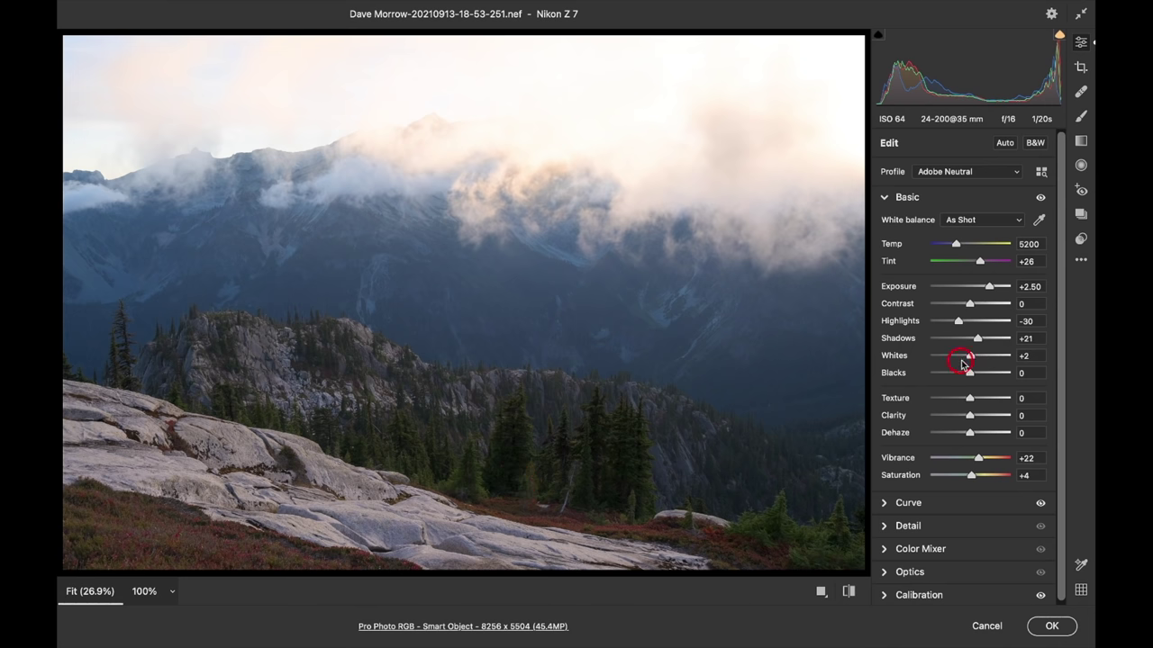
{"action": "left_click_drag", "start_coordinate": [970, 359], "coordinate": [968, 359]}
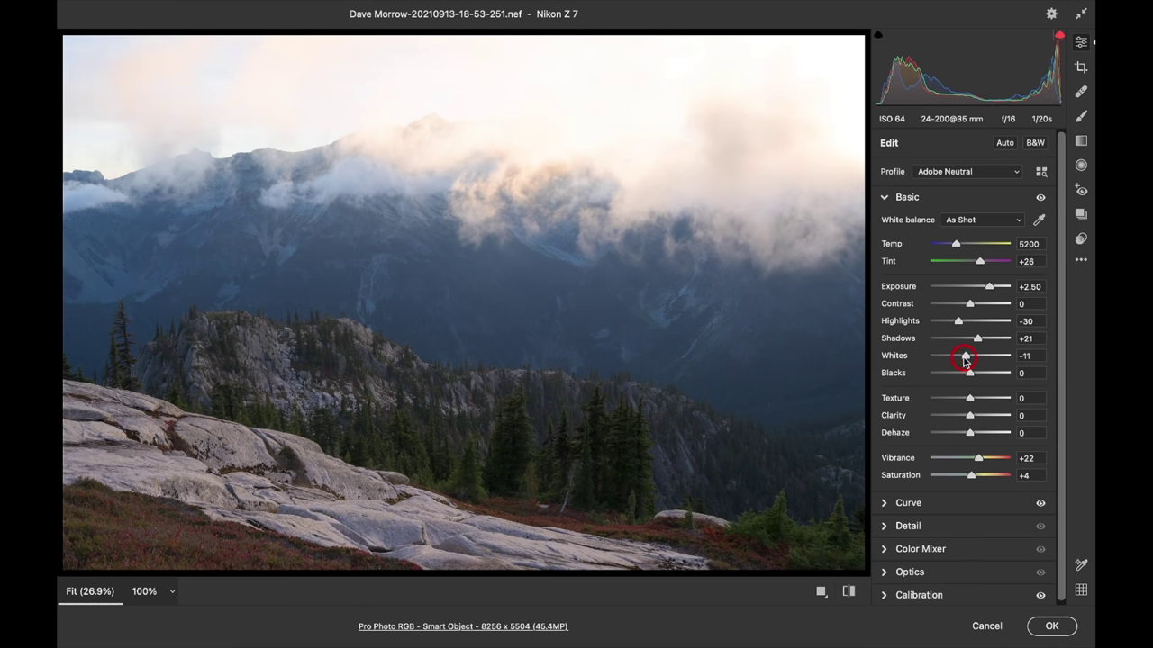
{"action": "left_click", "coordinate": [1052, 626]}
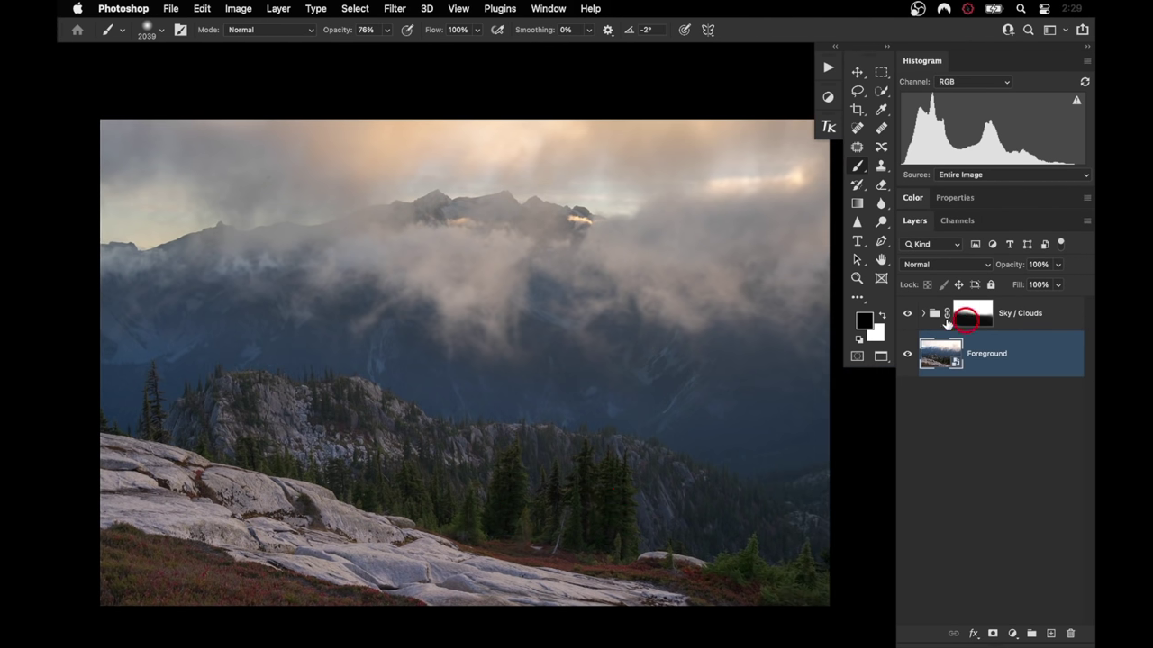
Reselect the Sky / Clouds group and pan the canvas to review the composite
{"action": "left_click", "coordinate": [918, 318]}
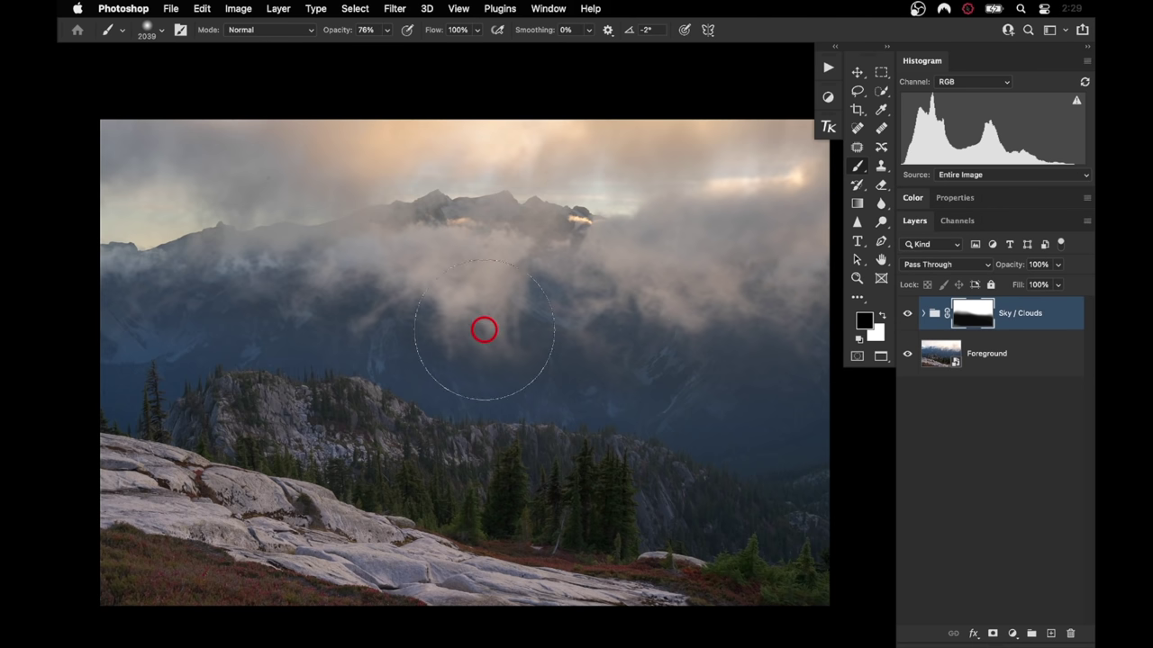
{"action": "scroll", "coordinate": [484, 329], "scroll_direction": "right", "scroll_amount": 3}
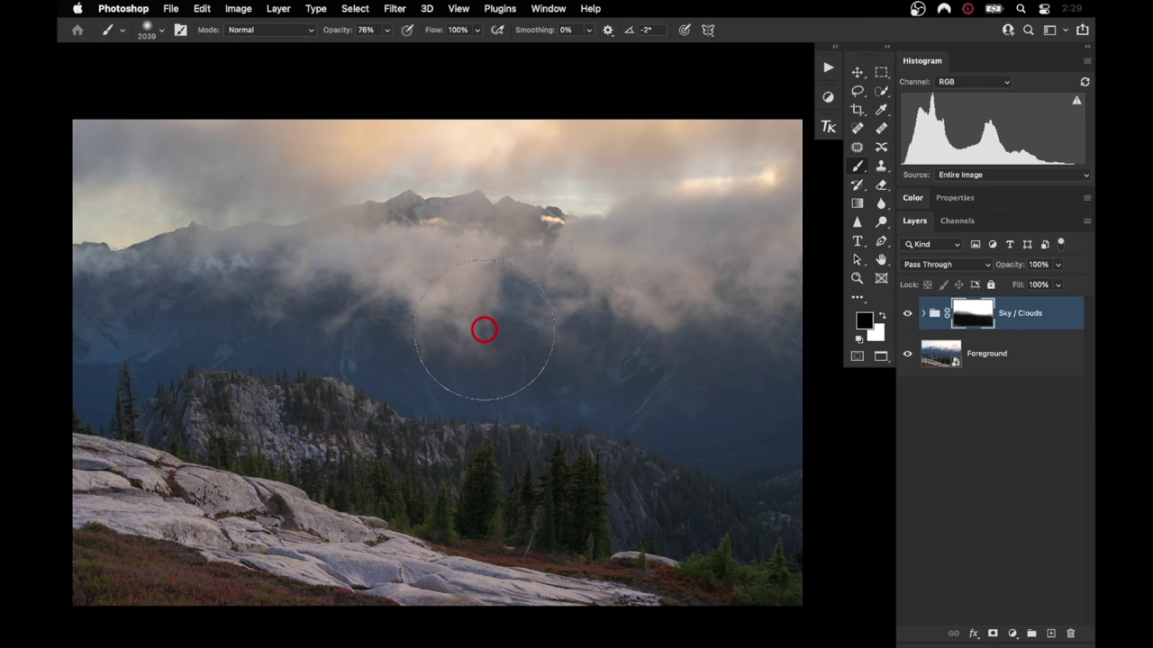